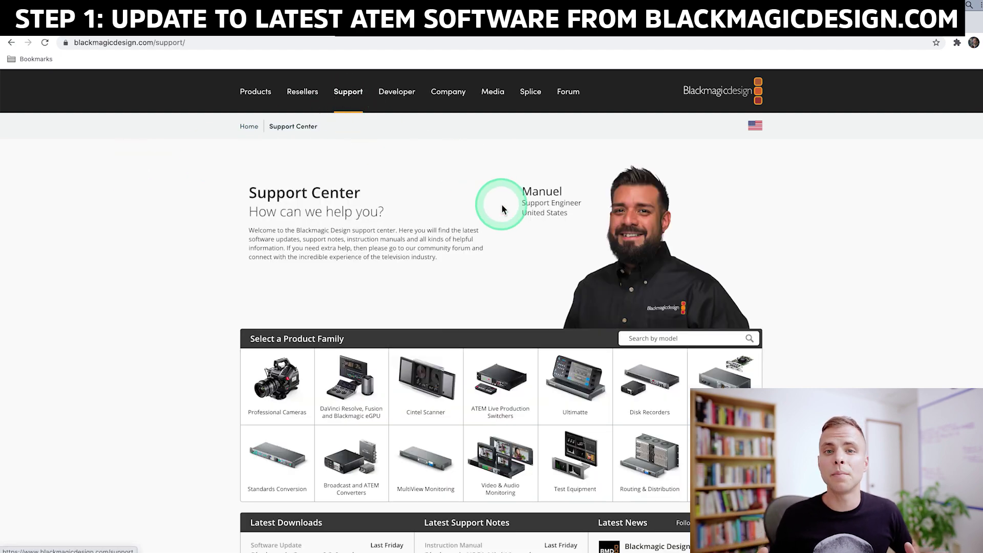
Download the ATEM Switchers 8.4 Update for Mac OS X without registering, and open its disk image.
scroll(500, 208, "down", 5)
left_click(503, 203)
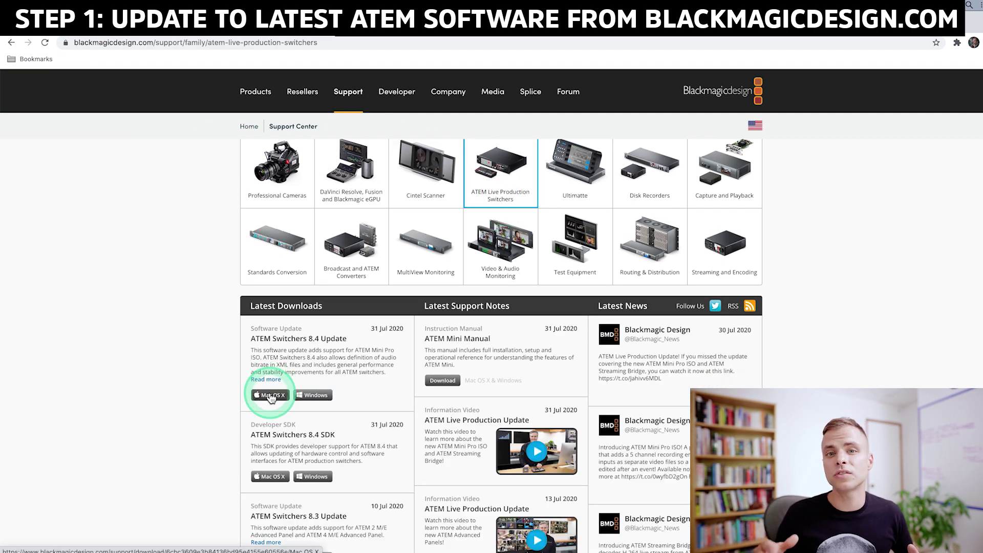
left_click(271, 396)
left_click(300, 493)
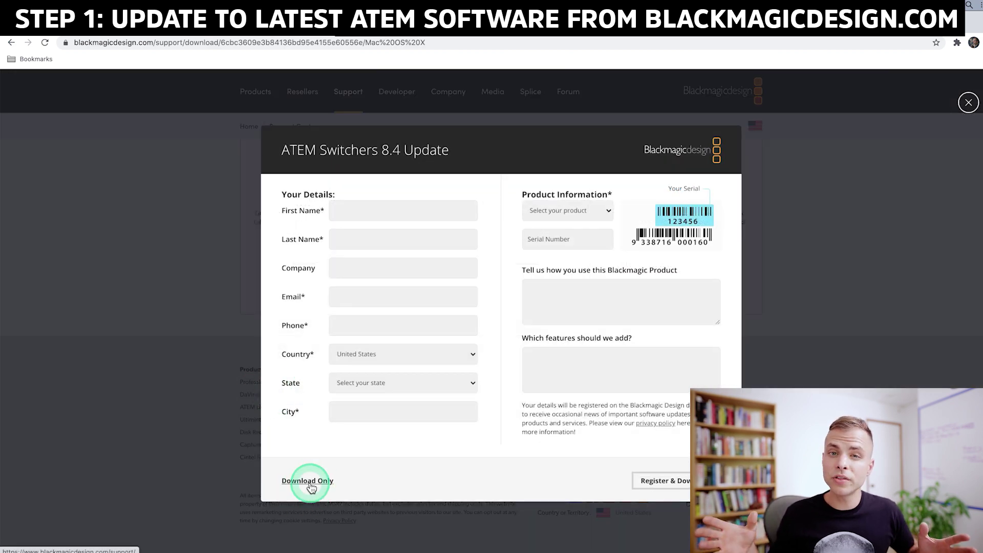
double_click(902, 44)
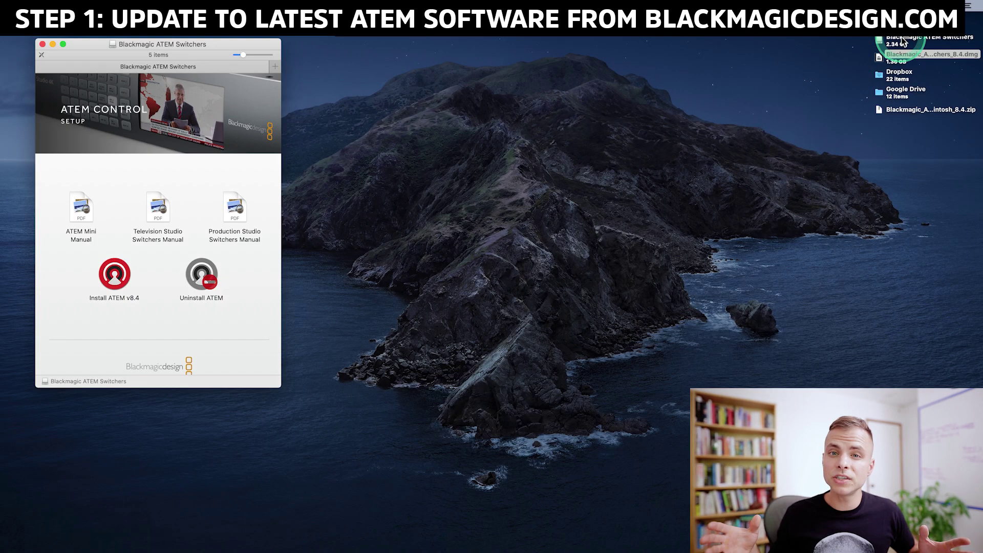
Run the ATEM v8.4 installer, accept the license, and start the standard install on Macintosh HD.
double_click(122, 288)
left_click(619, 338)
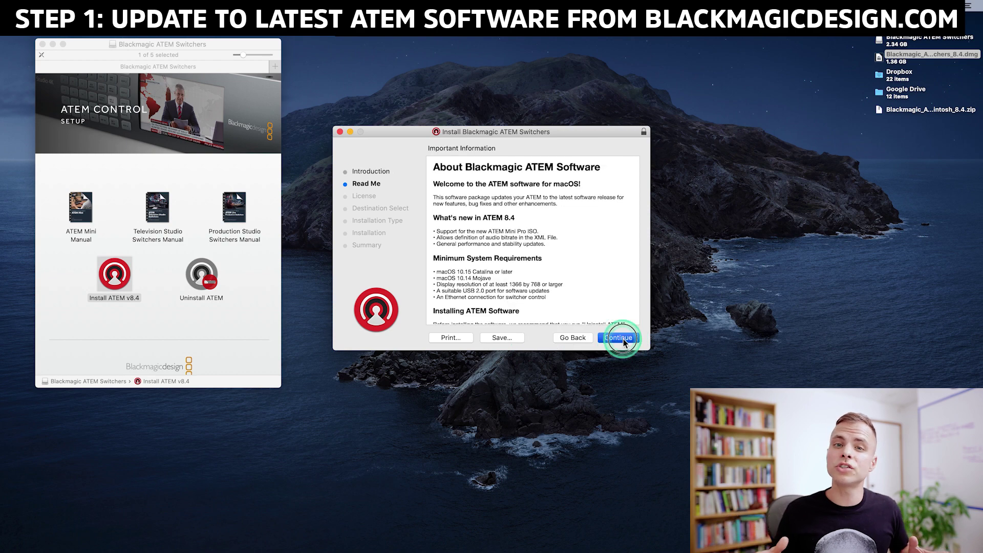
left_click(619, 338)
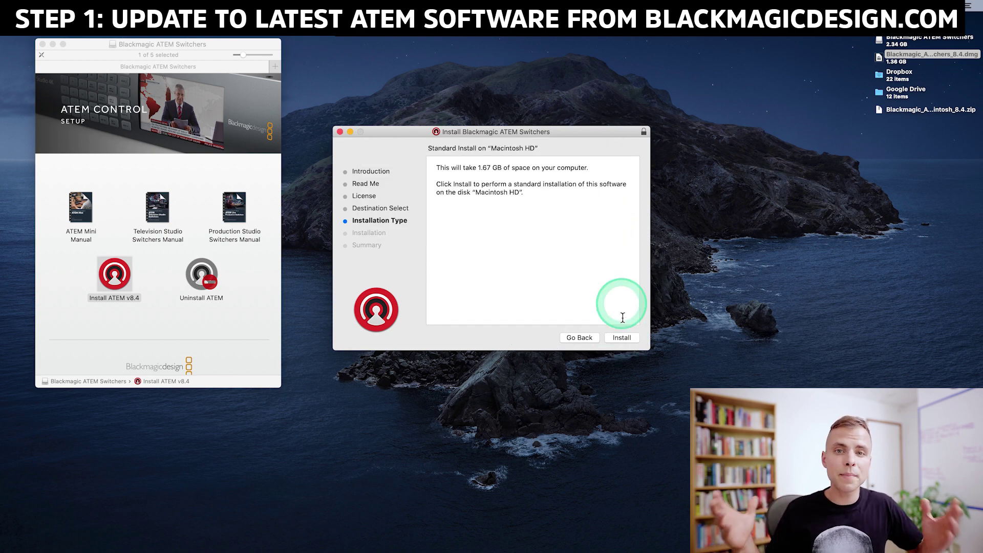
left_click(622, 337)
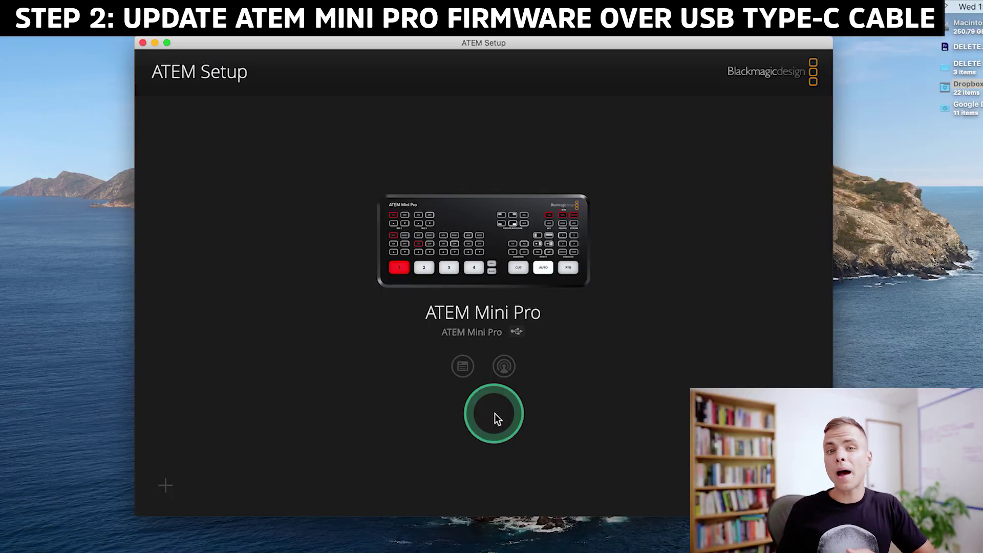
left_click(469, 373)
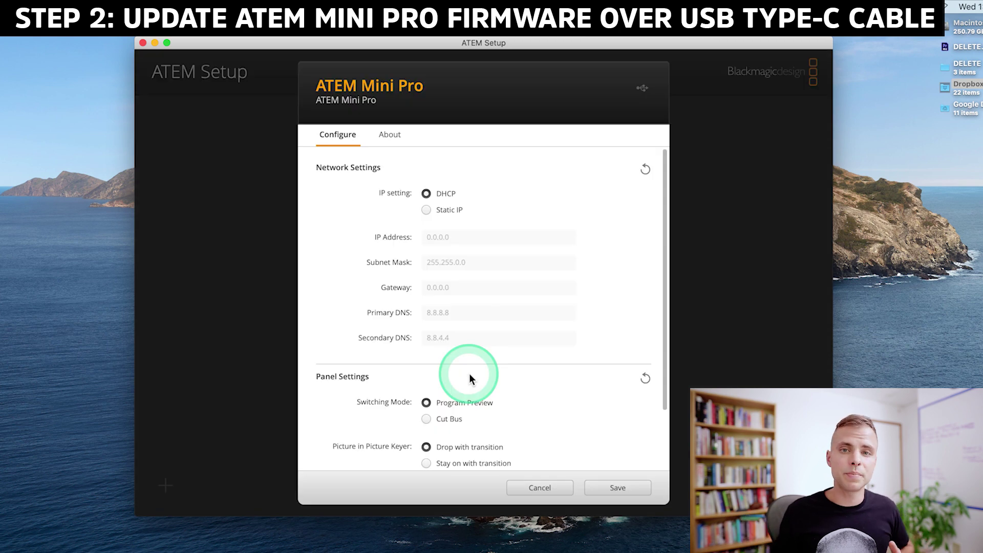
left_click(394, 135)
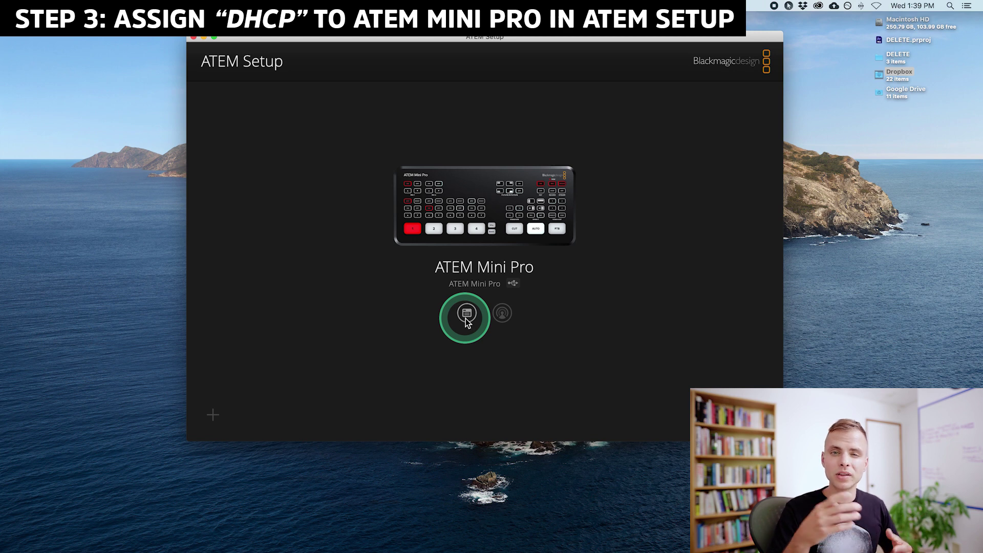
Save the ATEM Mini Pro's IP setting as DHCP and quit ATEM Setup.
left_click(465, 317)
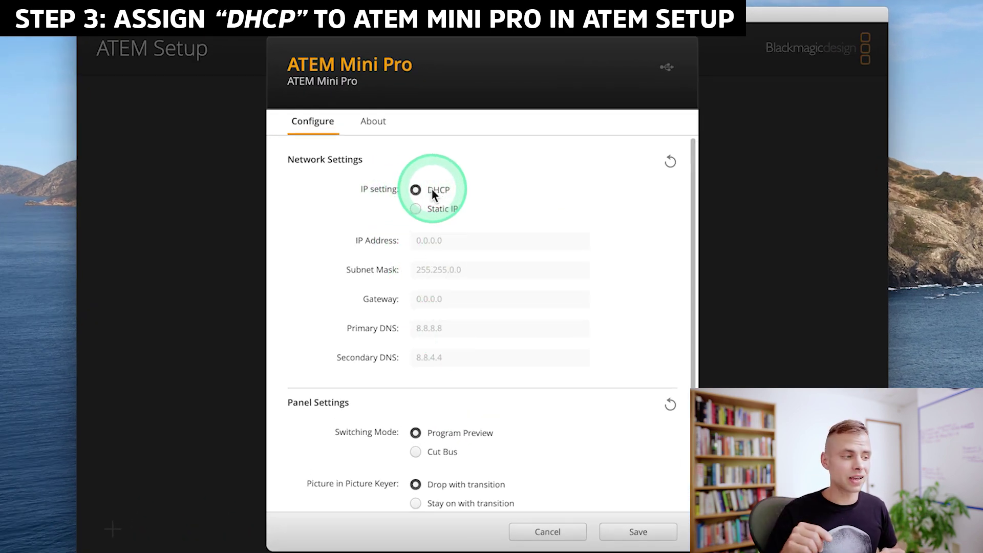
left_click(622, 533)
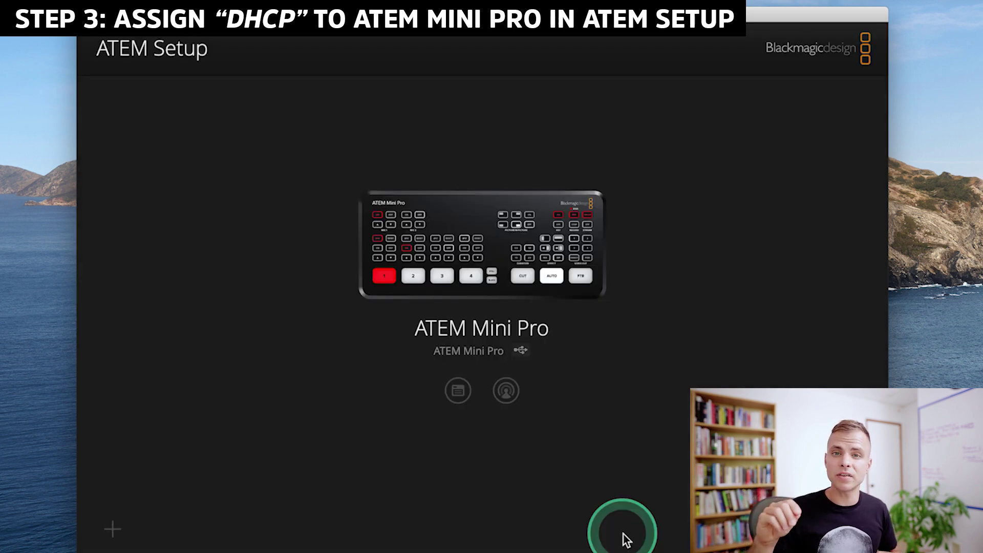
key("super+q")
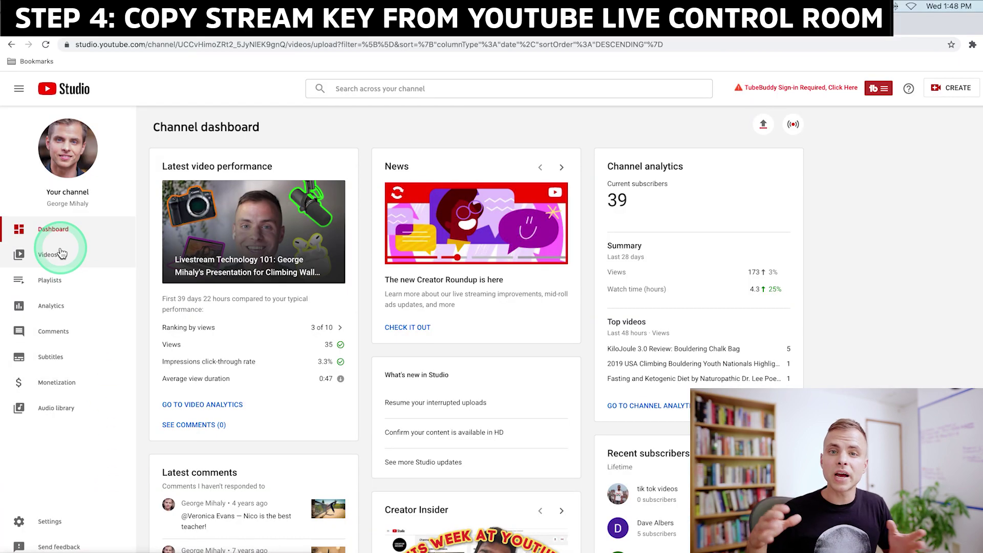
From Videos > Live, open TEST LIVESTREAM in the Live Control Room and copy its stream key.
left_click(61, 253)
left_click(222, 162)
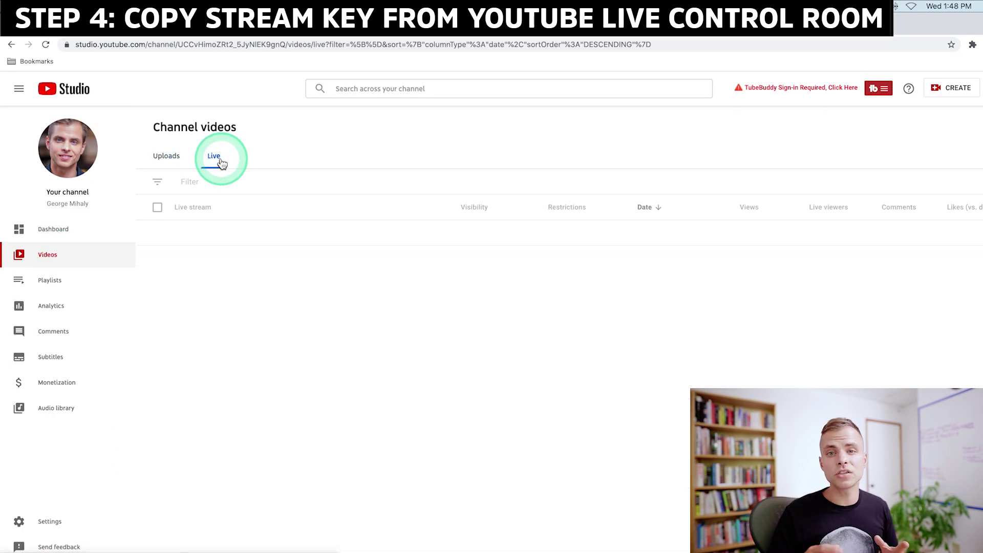
mouse_move(281, 257)
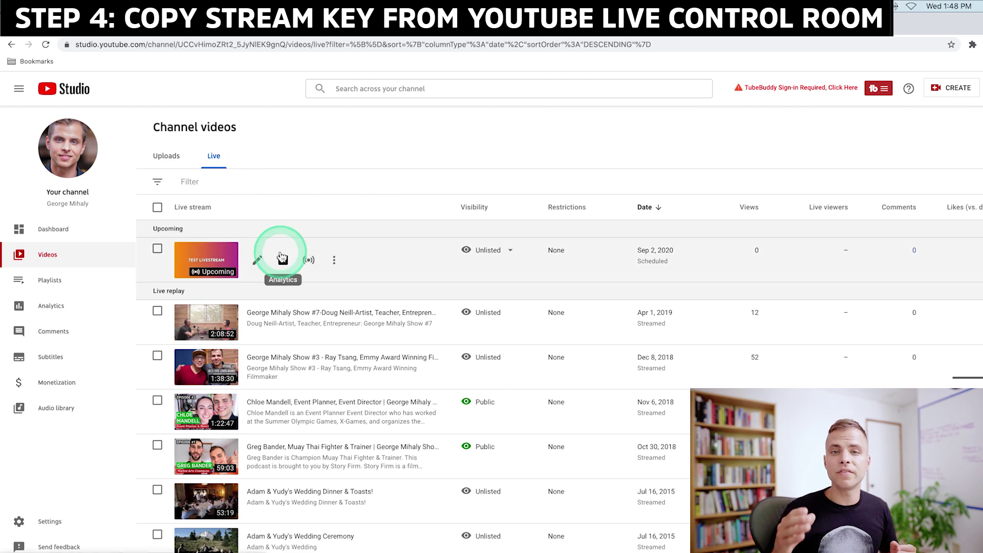
left_click(310, 260)
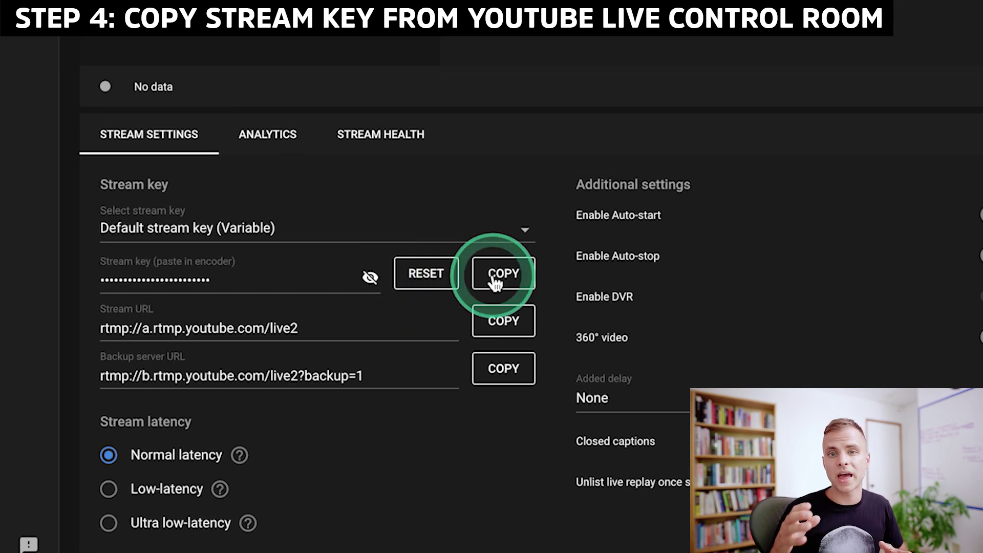
left_click(495, 283)
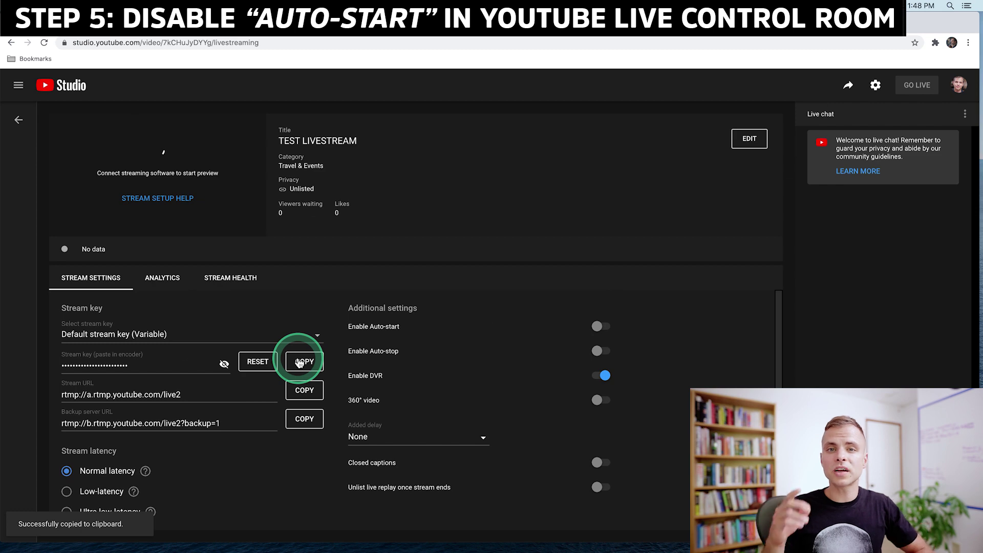
left_click(365, 329)
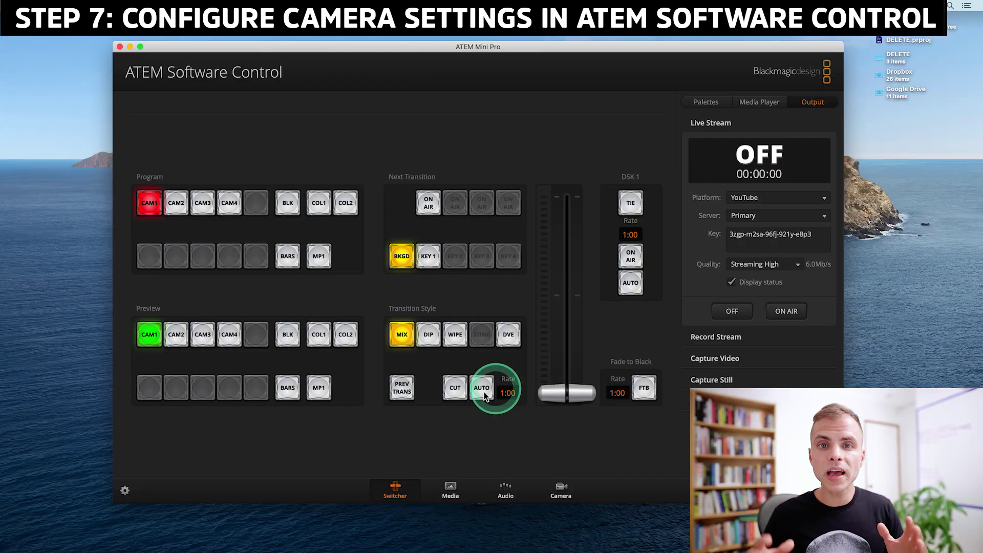
Choose 1080p29.97 as the video standard in the General settings.
left_click(124, 493)
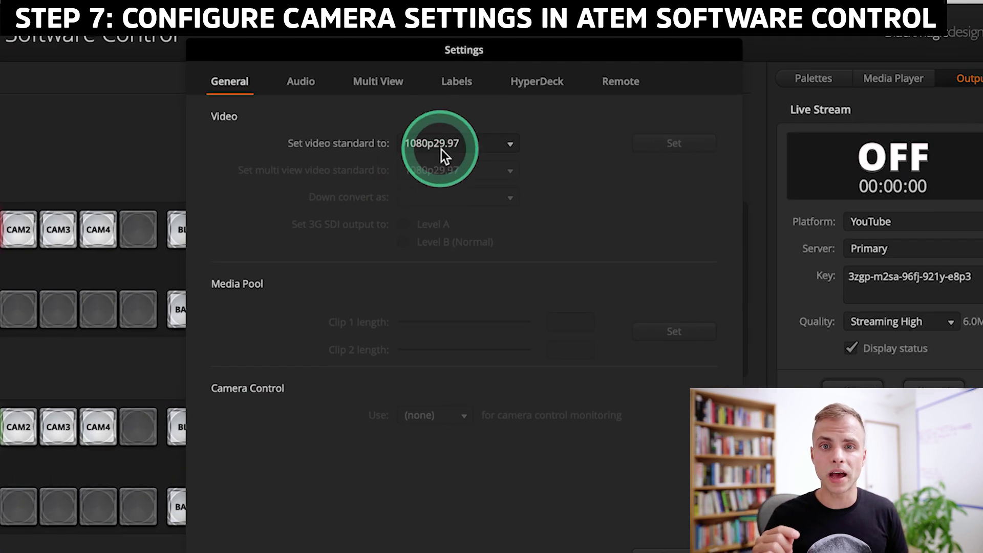
left_click(458, 147)
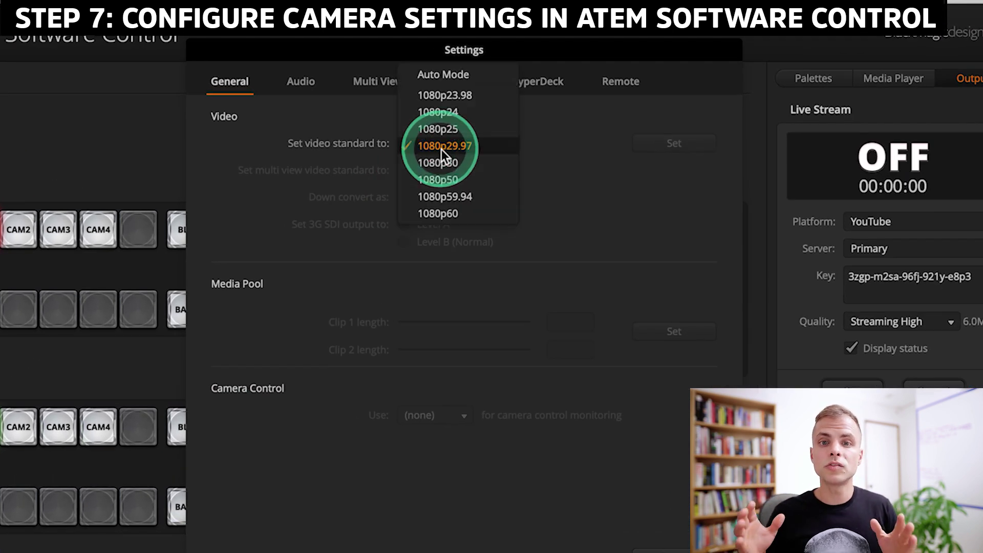
left_click(444, 147)
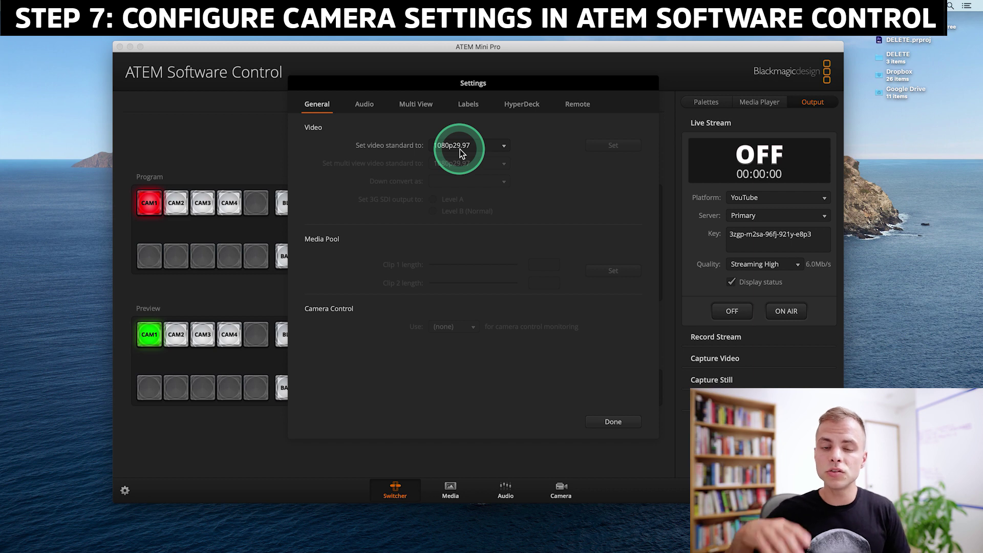
Check Split Audio on the Audio tab and the MIC 1/MIC 2 Line input types, then close Settings.
left_click(372, 106)
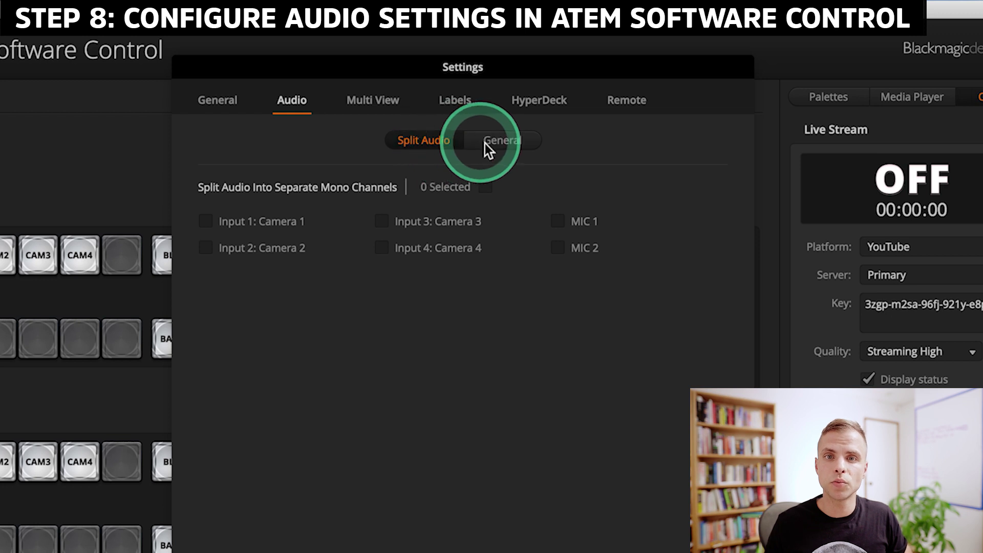
left_click(502, 145)
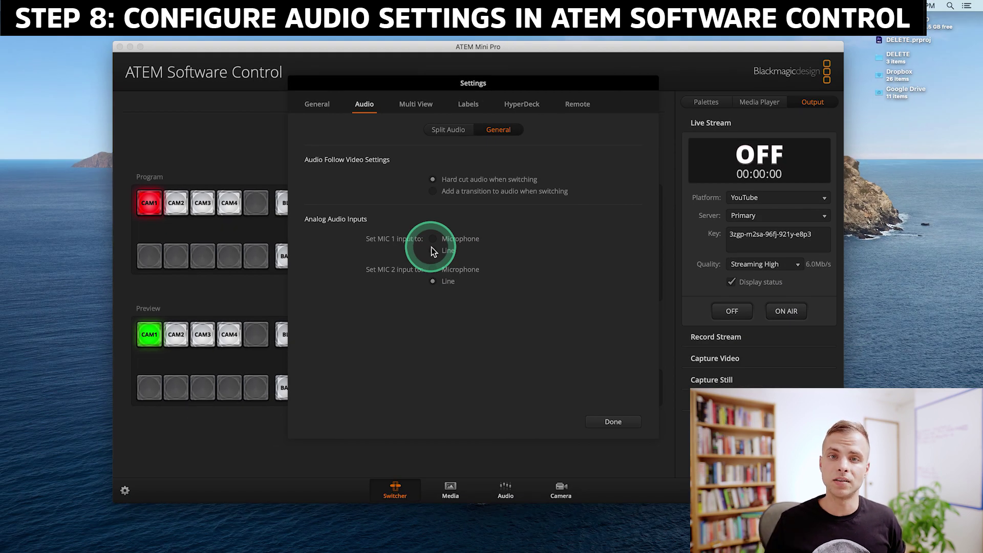
left_click(612, 423)
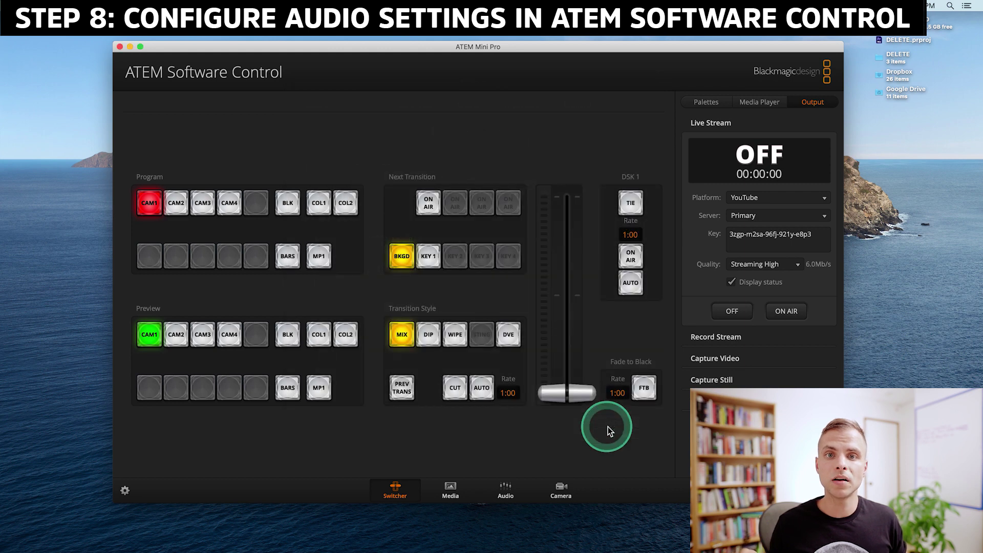
Switch Mic 1 ON in the audio mixer.
left_click(510, 492)
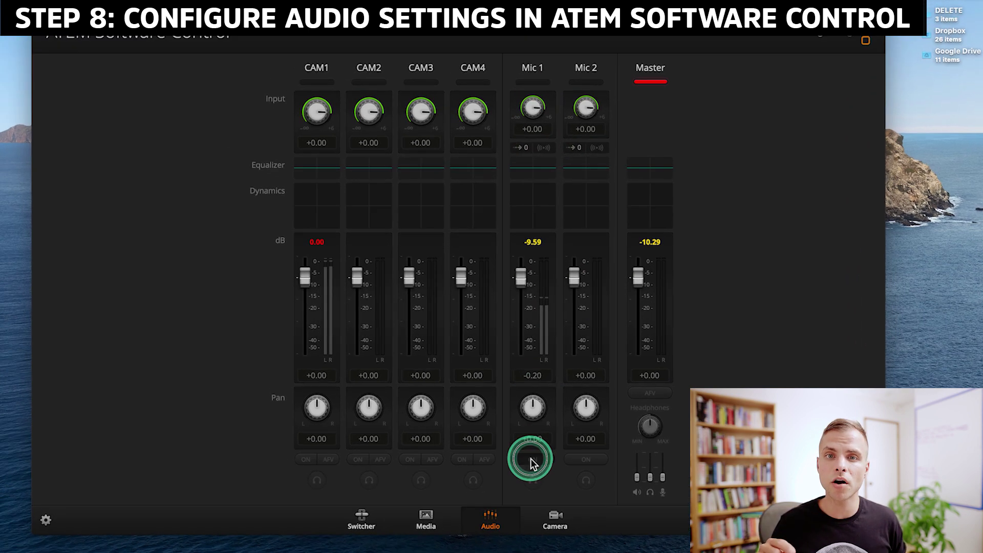
left_click(531, 460)
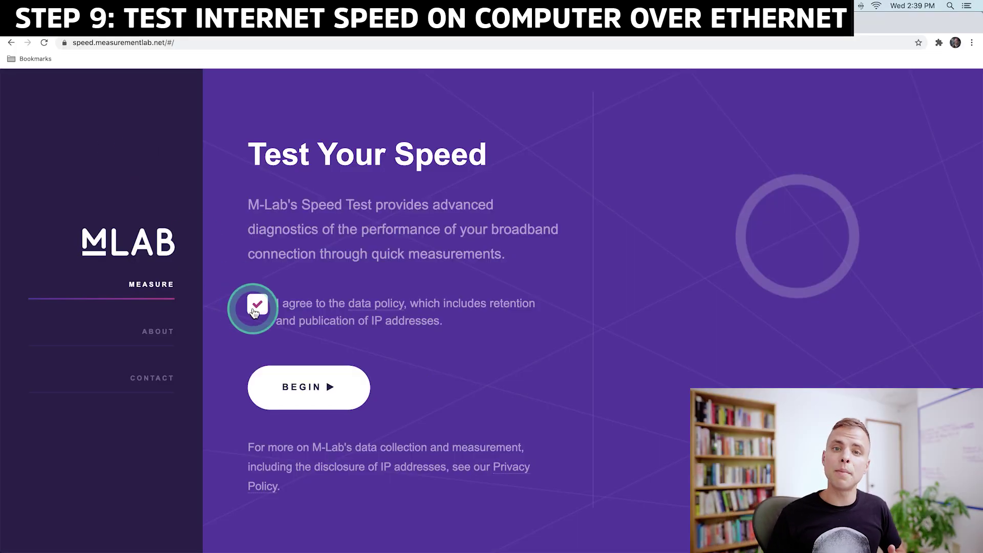
Begin the M-Lab internet speed test.
left_click(310, 390)
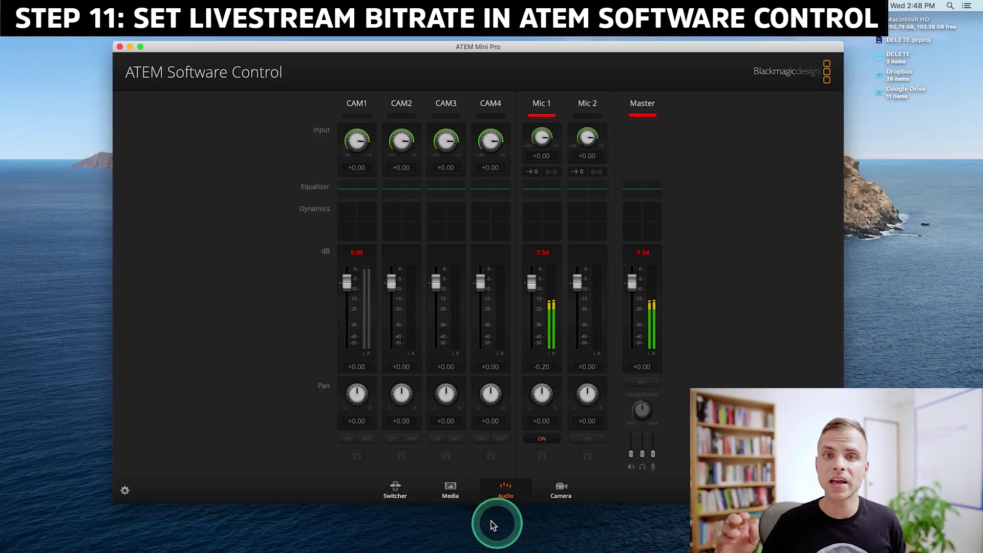
On the Switcher page, set the Live Stream quality to Streaming High (6.0 Mb/s).
left_click(402, 491)
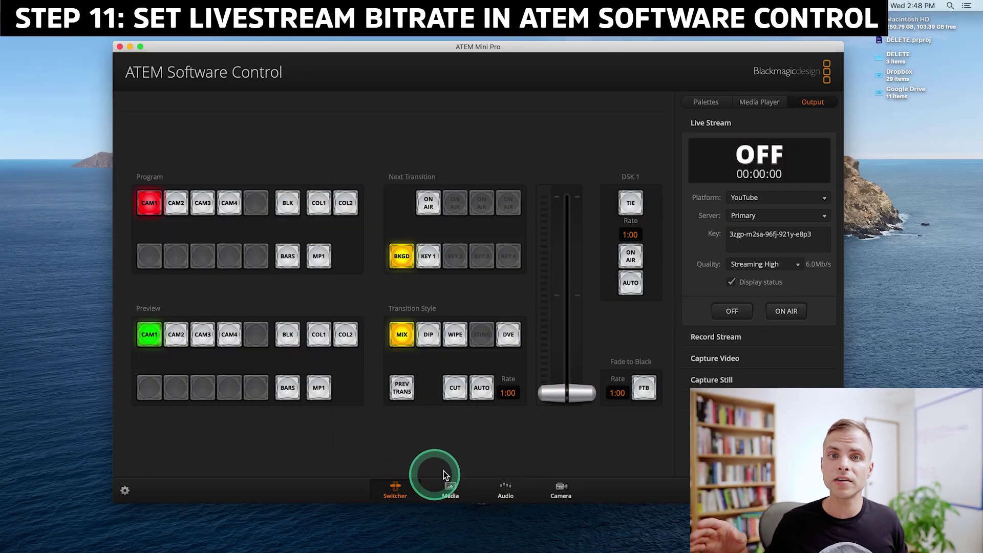
left_click(774, 265)
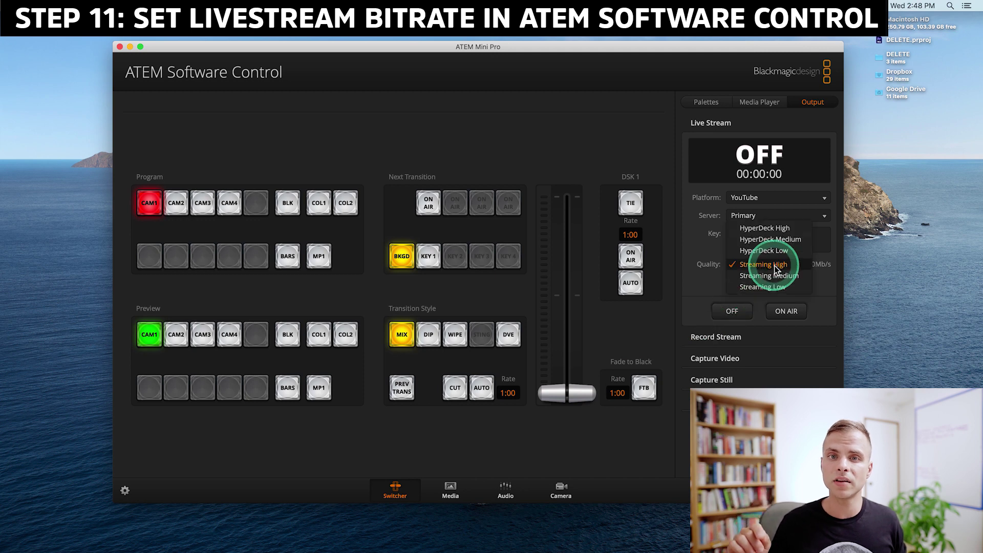
left_click(774, 265)
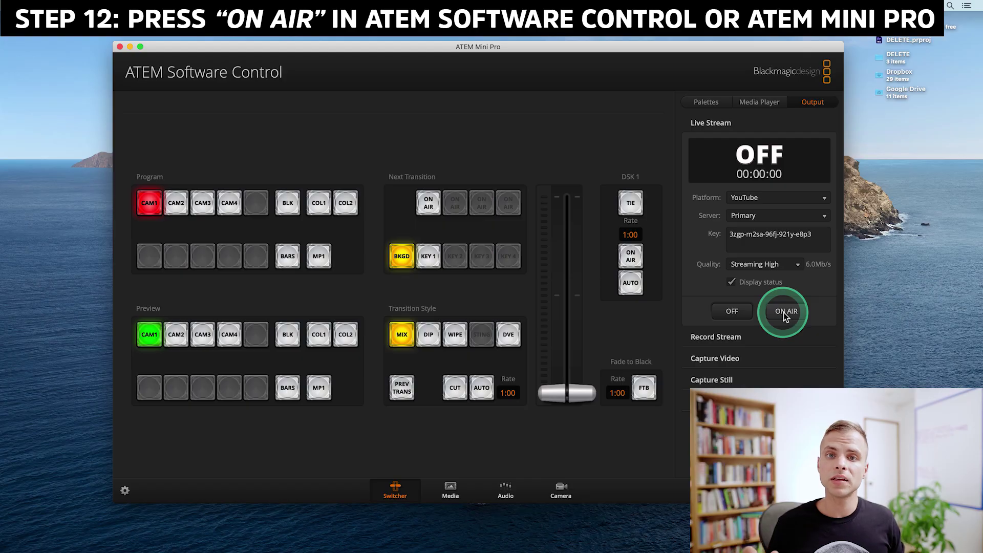
Start the YouTube live stream from the Output > Live Stream panel.
left_click(783, 313)
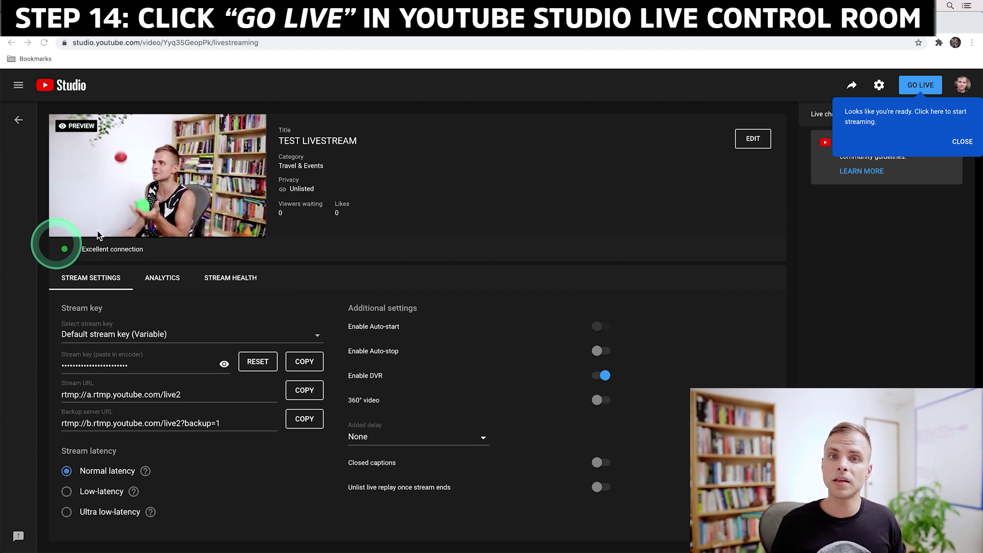
Dismiss the ready-to-stream tip and start the TEST LIVESTREAM broadcast with Go Live.
left_click(961, 144)
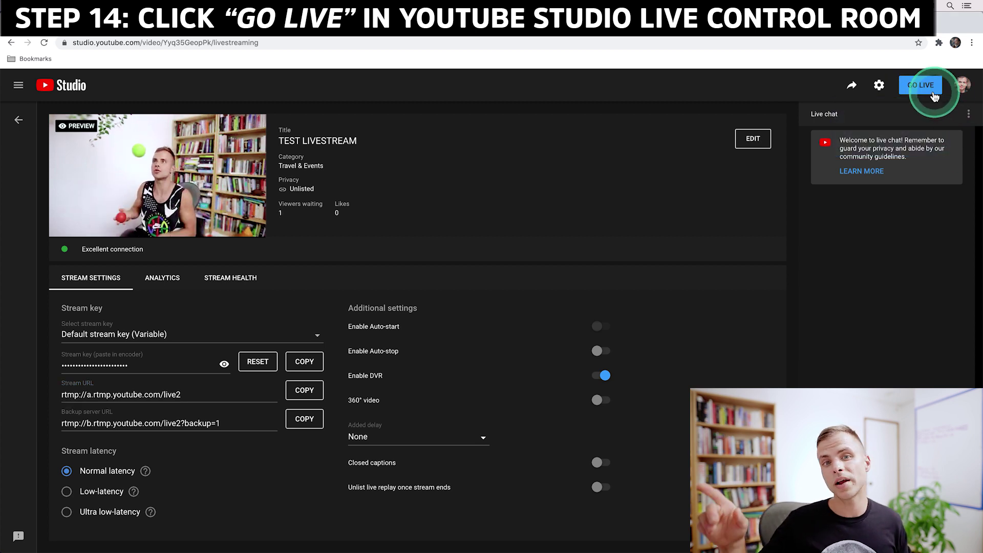
left_click(932, 96)
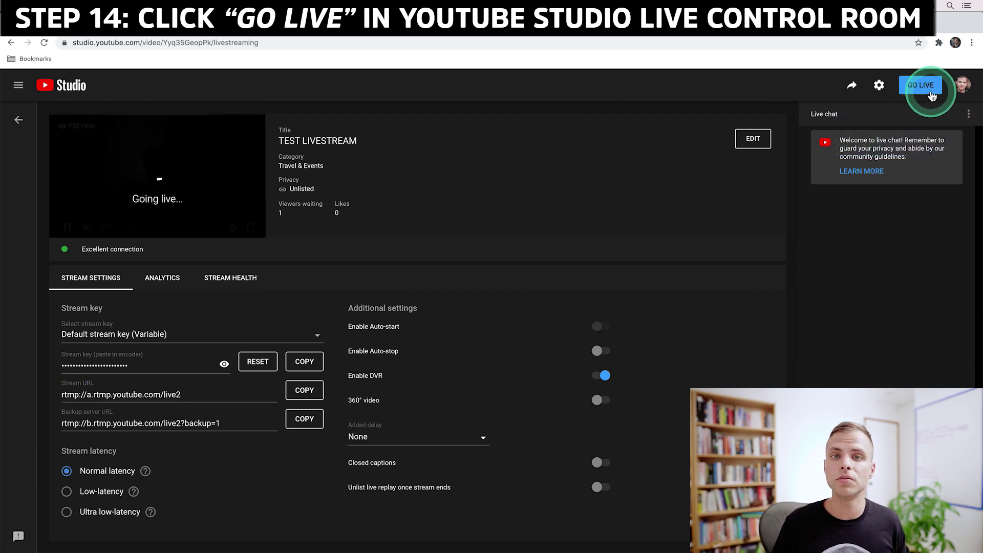